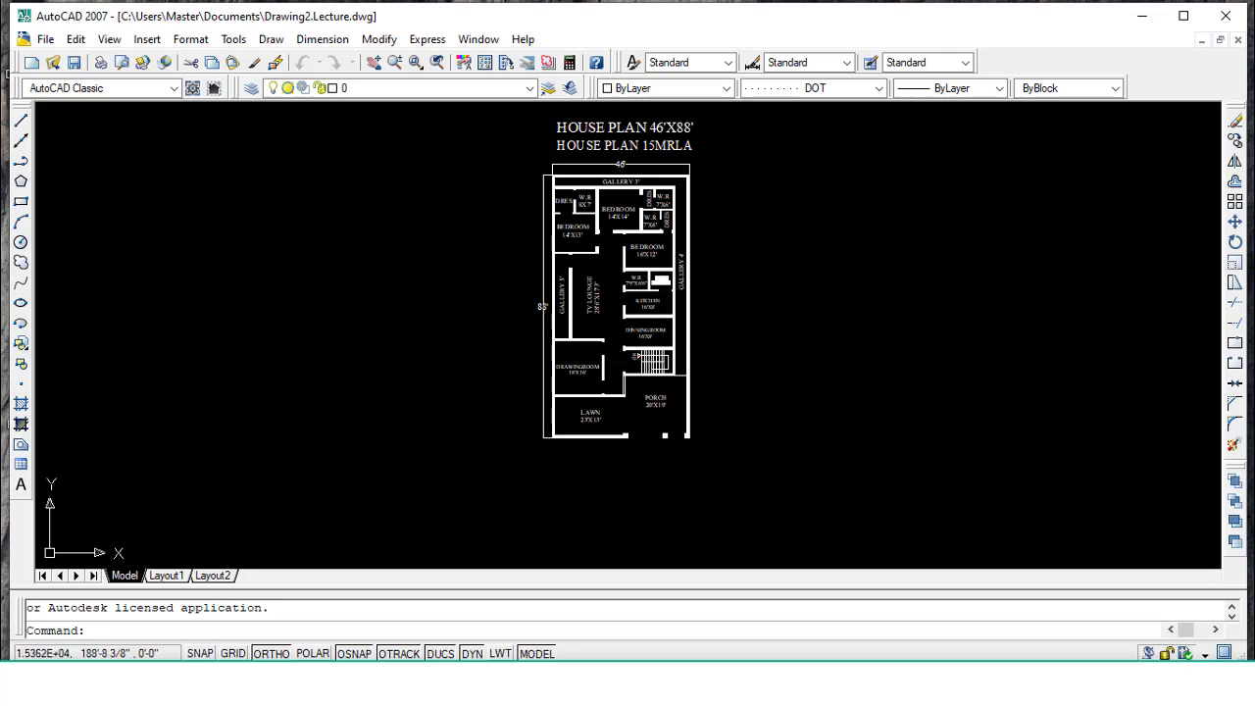
Zoom in on the floor plan's kitchen, dining room and lawn area
scroll(772, 386, up, 2)
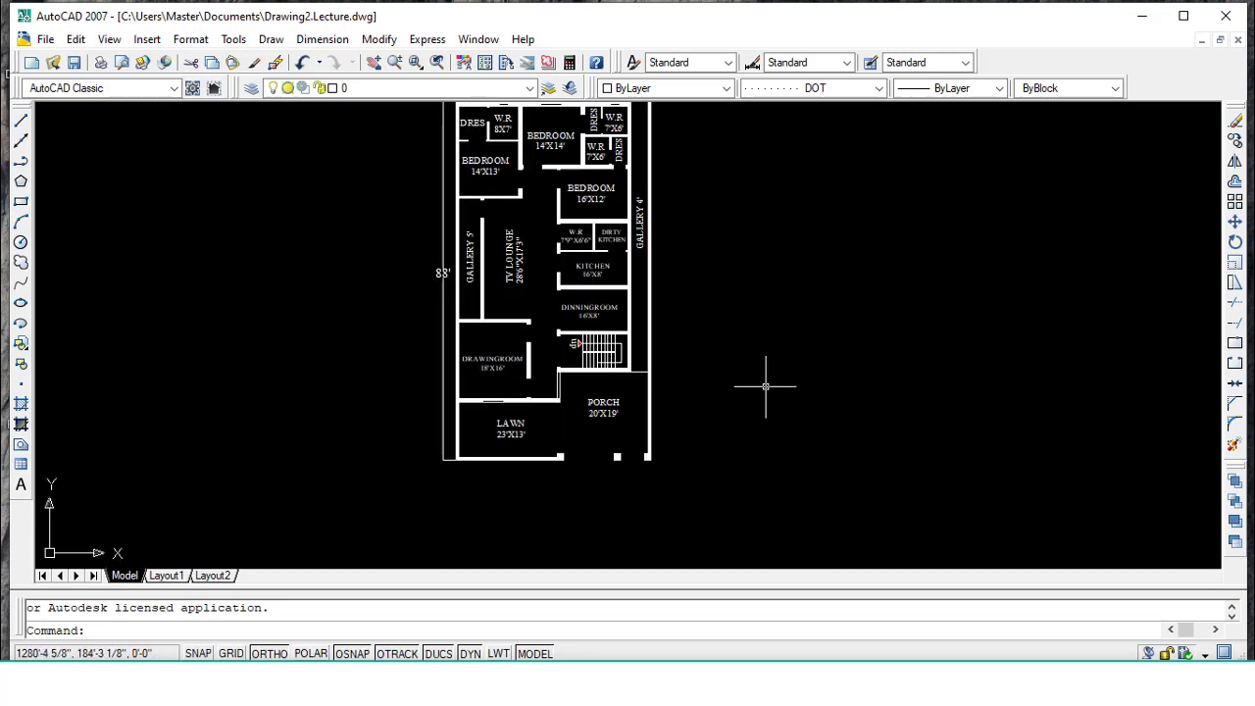
scroll(767, 383, up, 1)
Pan the plan to centre the drawing room 18'X16', lawn 23'X13' and porch 20'X19'
click(374, 63)
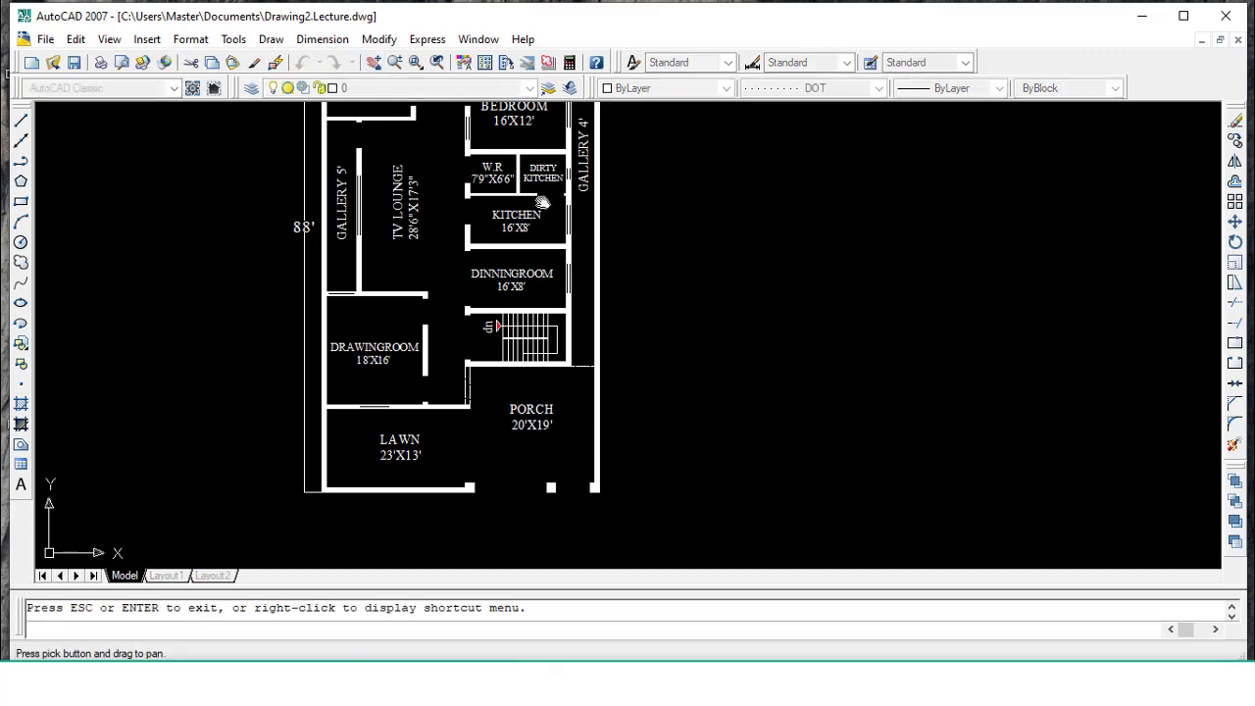
mouse_move(531, 212)
mouse_down()
mouse_move(531, 341)
mouse_move(698, 529)
mouse_move(698, 457)
mouse_move(698, 564)
mouse_move(696, 135)
mouse_move(676, 499)
mouse_move(668, 119)
mouse_move(633, 166)
mouse_up()
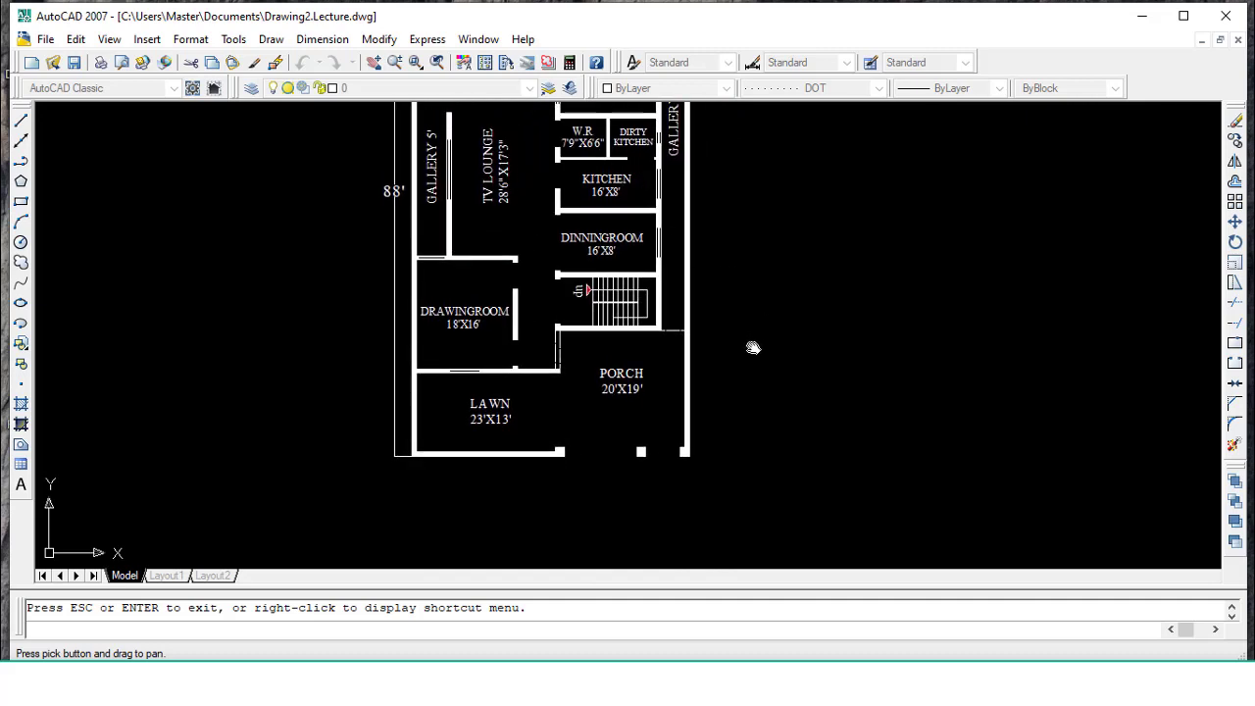
key(Escape)
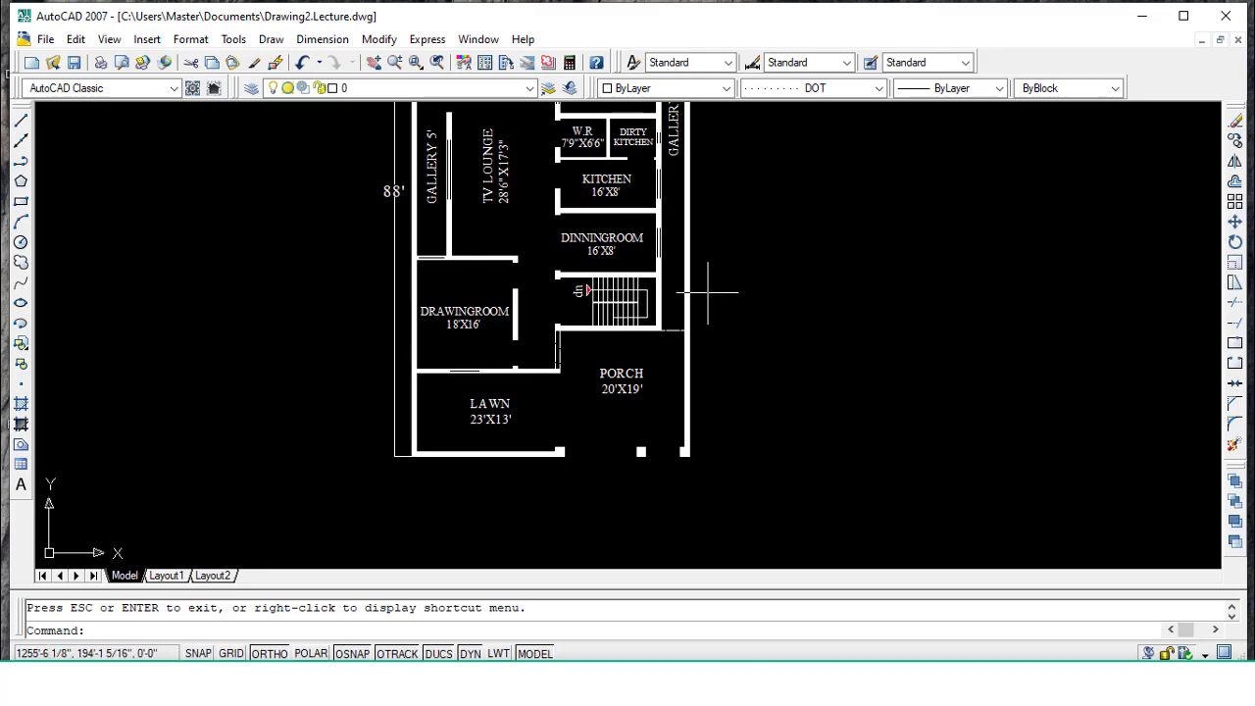
click(376, 62)
mouse_move(584, 162)
mouse_down()
mouse_move(595, 585)
mouse_move(586, 226)
mouse_move(566, 376)
mouse_move(588, 80)
mouse_move(586, 94)
mouse_up()
drag(637, 404, 638, 394)
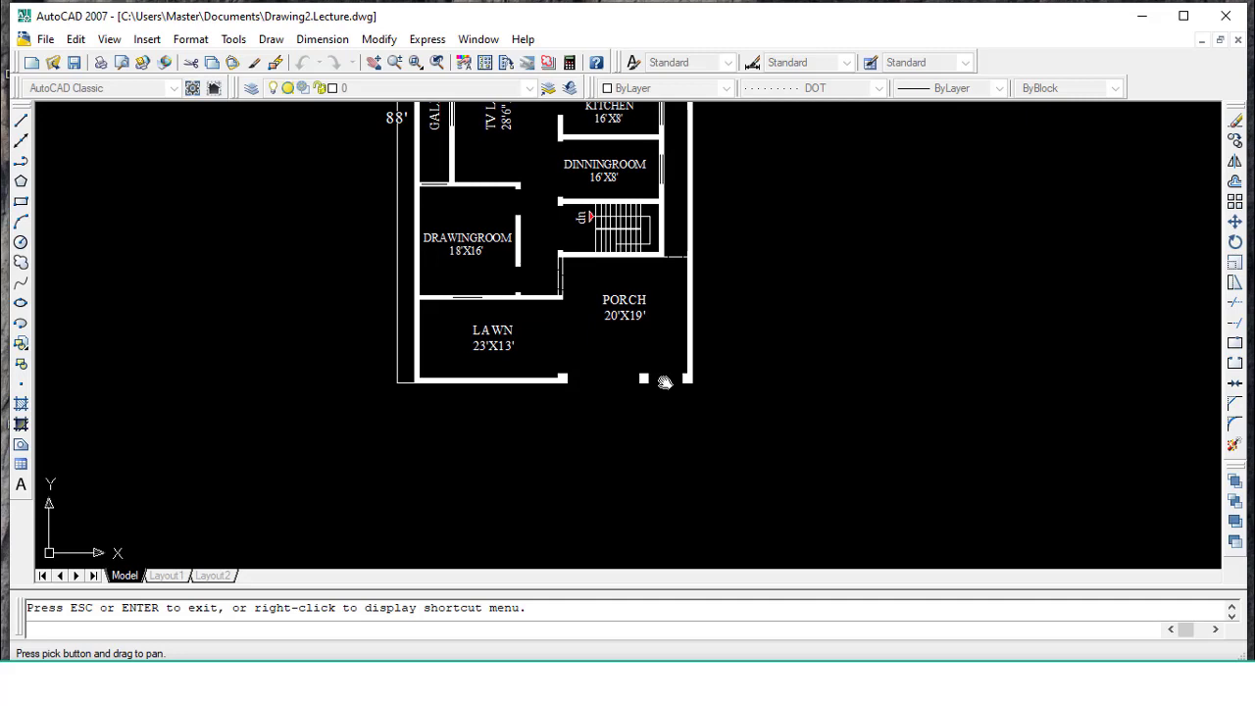
key(Escape)
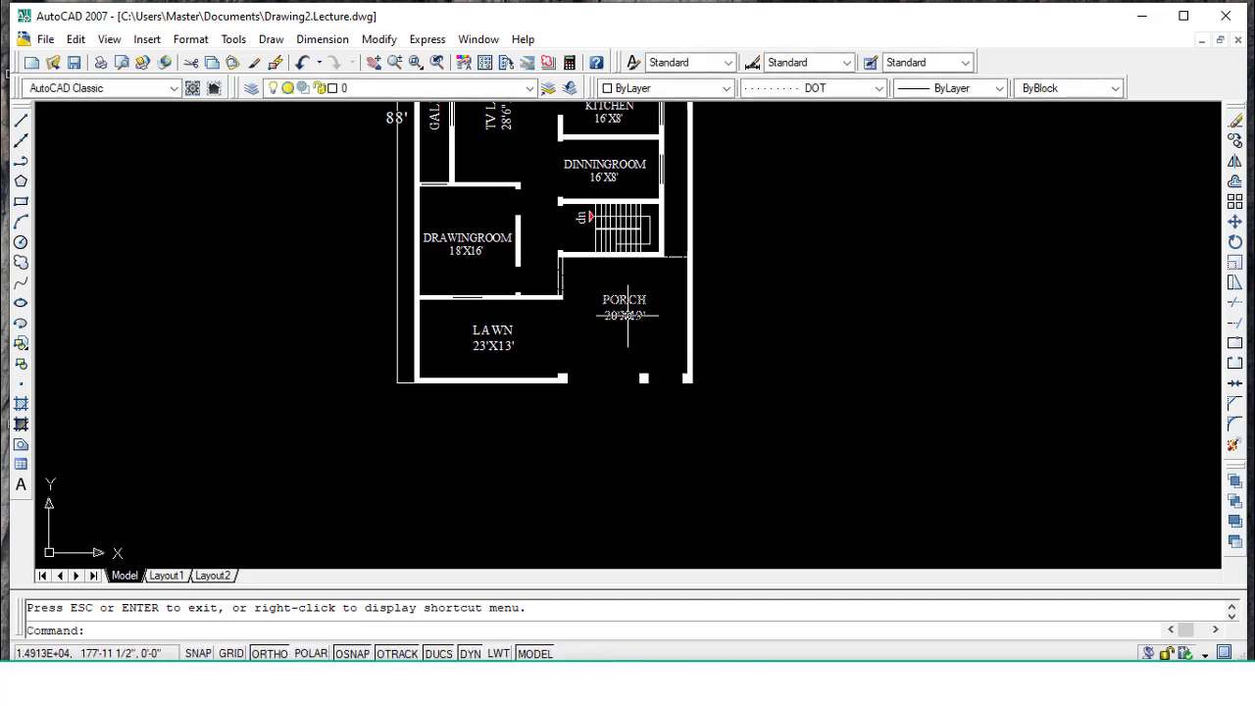
click(374, 62)
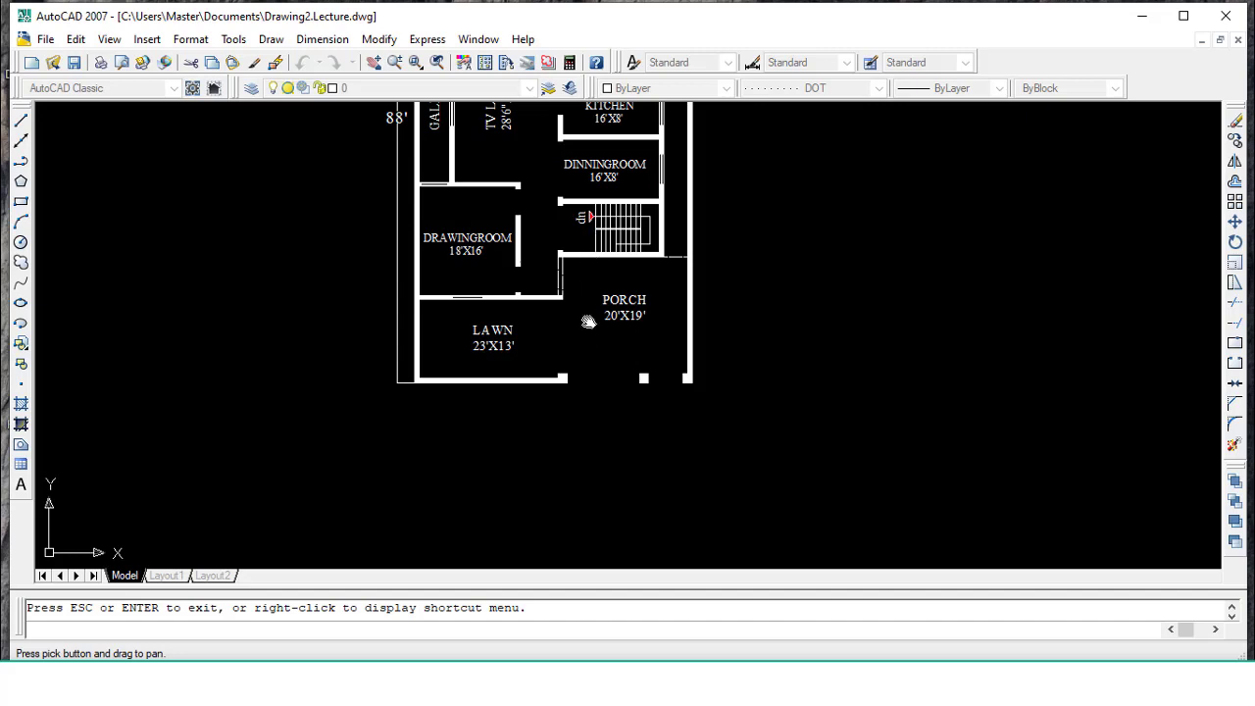
drag(589, 329, 622, 326)
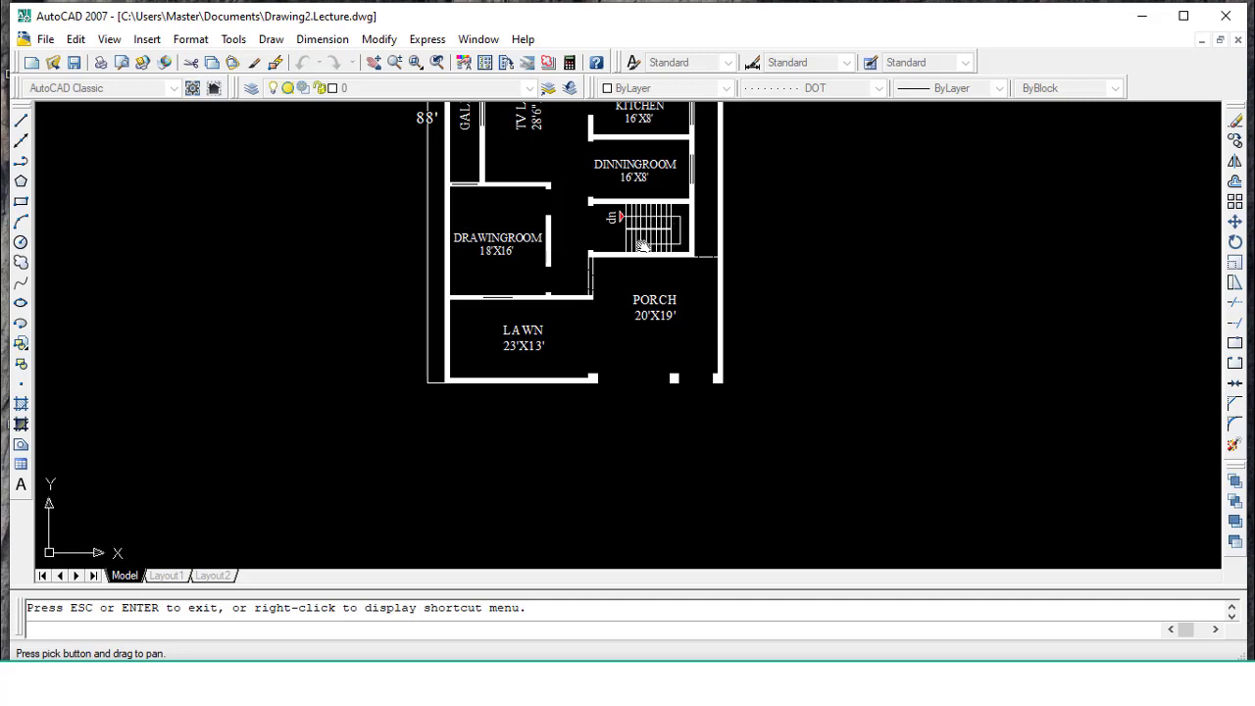
Pan up to bring the bedrooms, dirty kitchen and W.R 7'X6' into view
drag(616, 230, 622, 263)
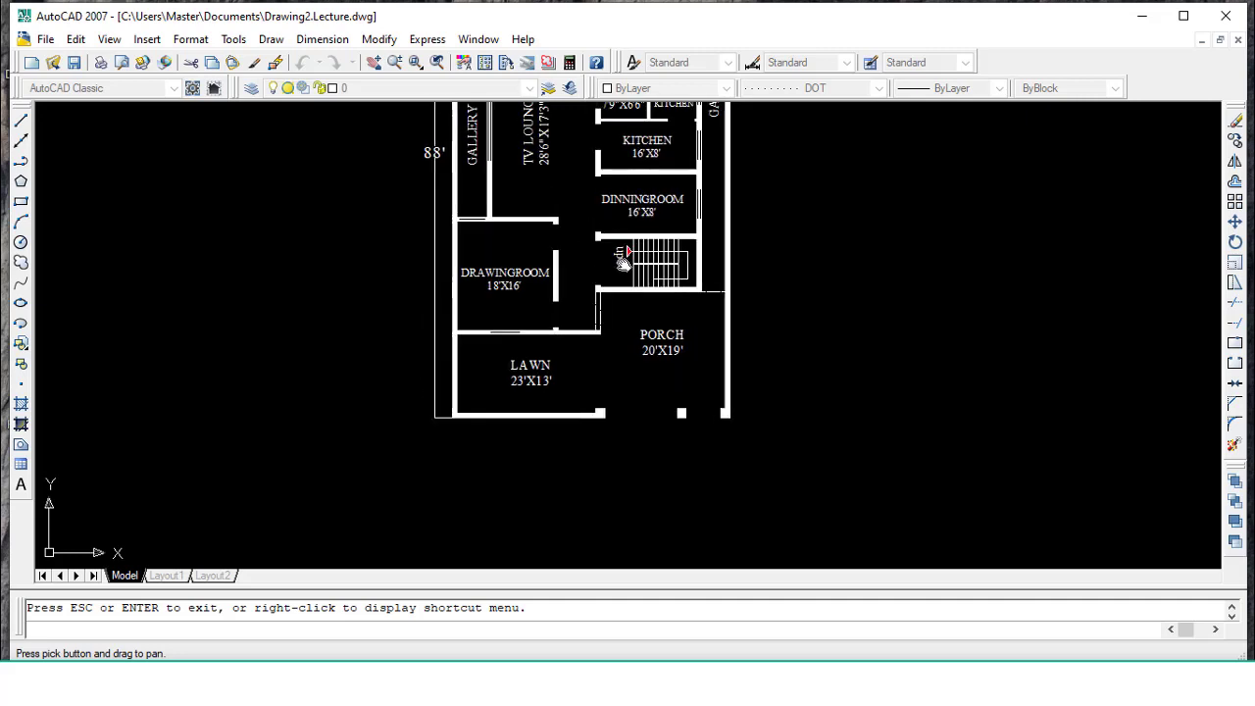
drag(672, 226, 689, 309)
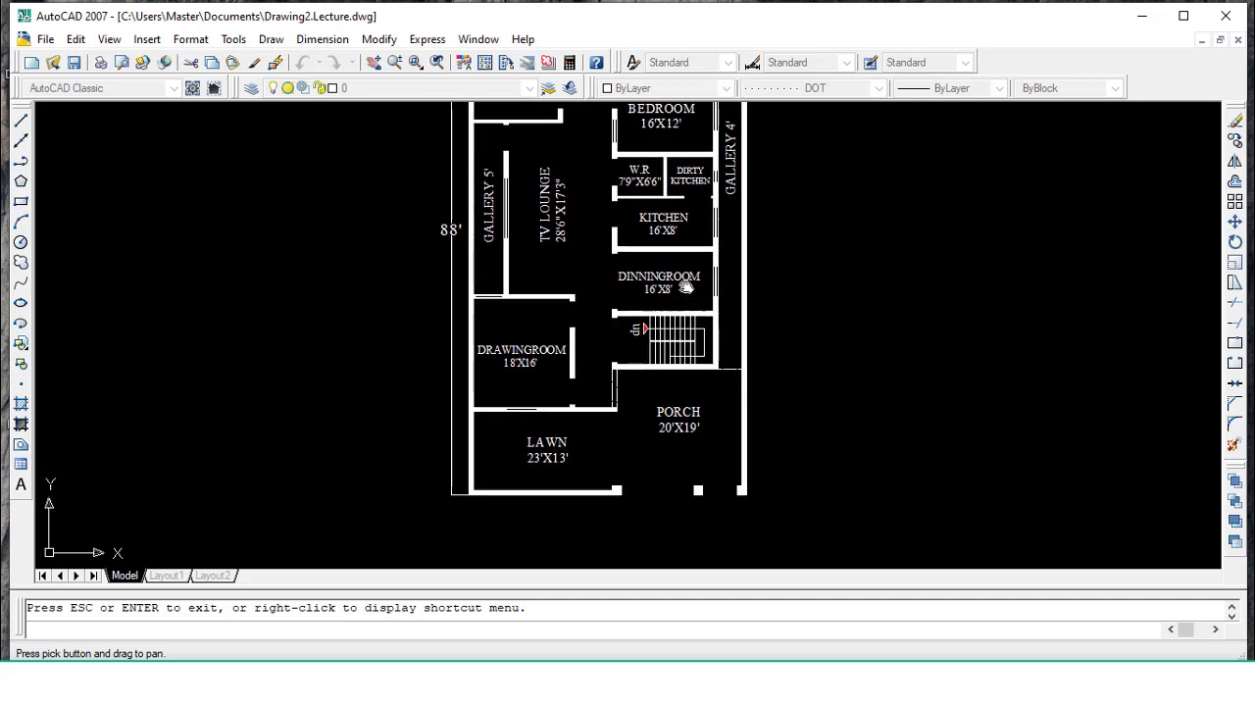
drag(583, 261, 591, 282)
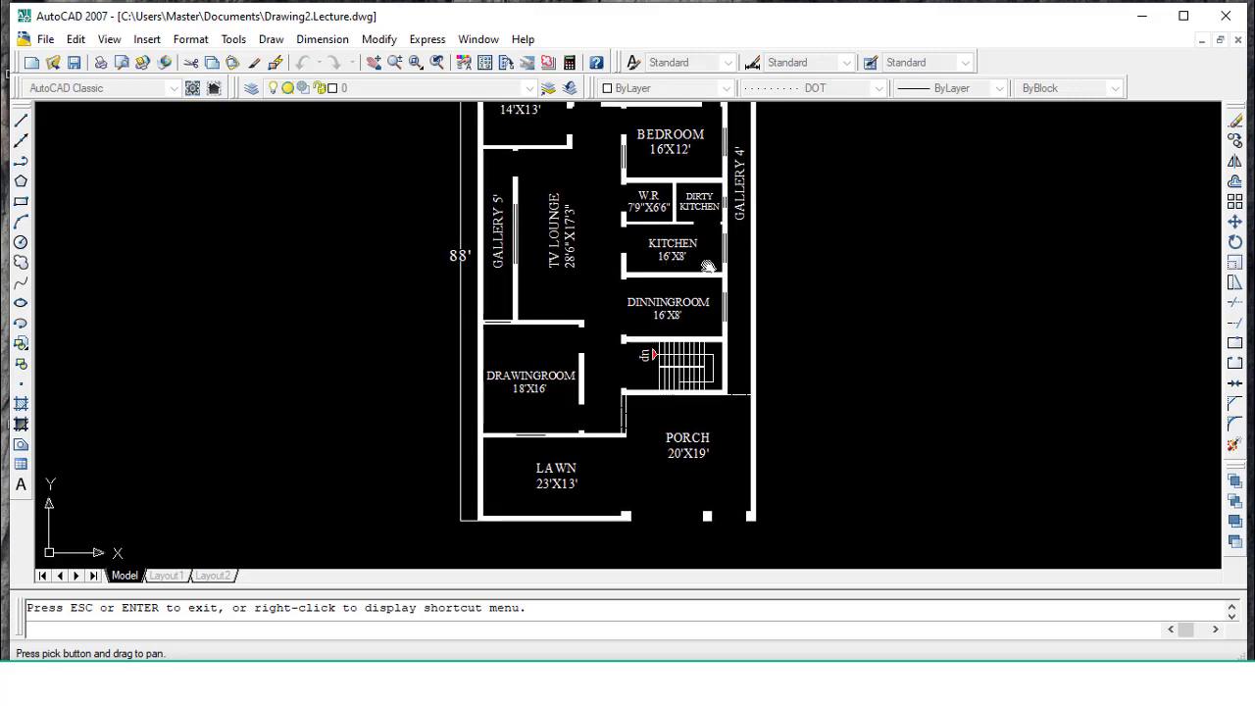
drag(692, 244, 694, 266)
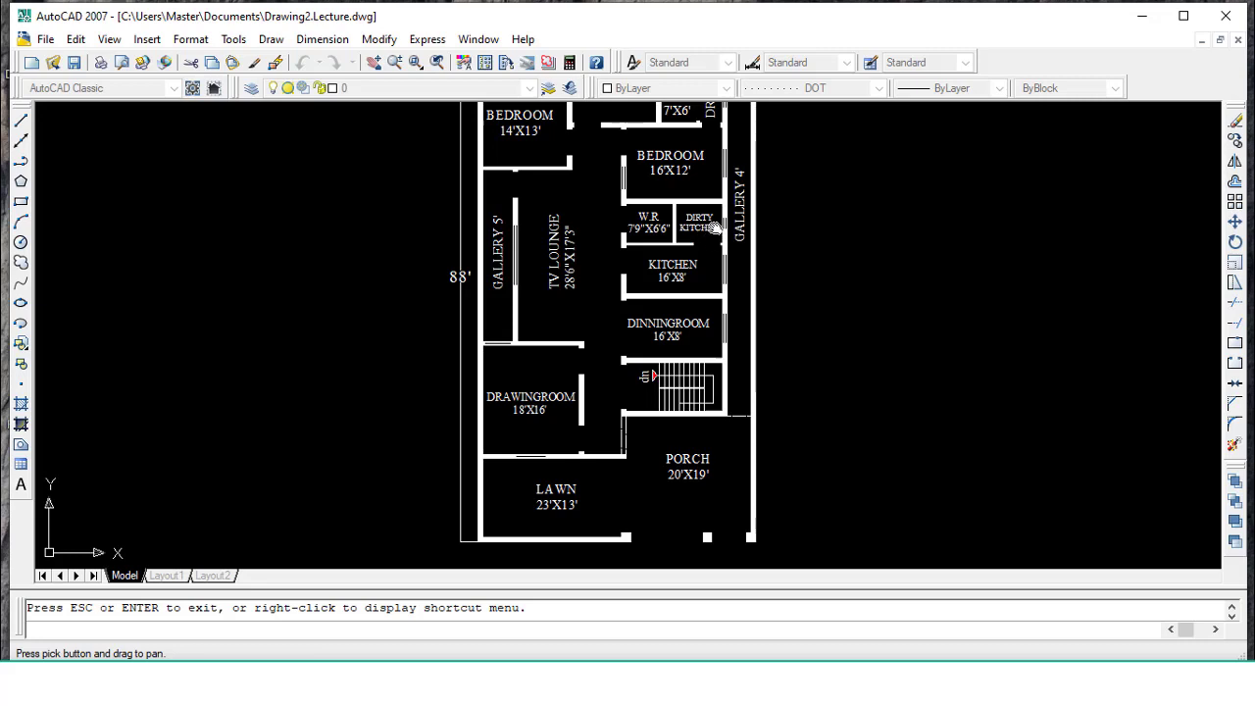
drag(702, 258, 706, 273)
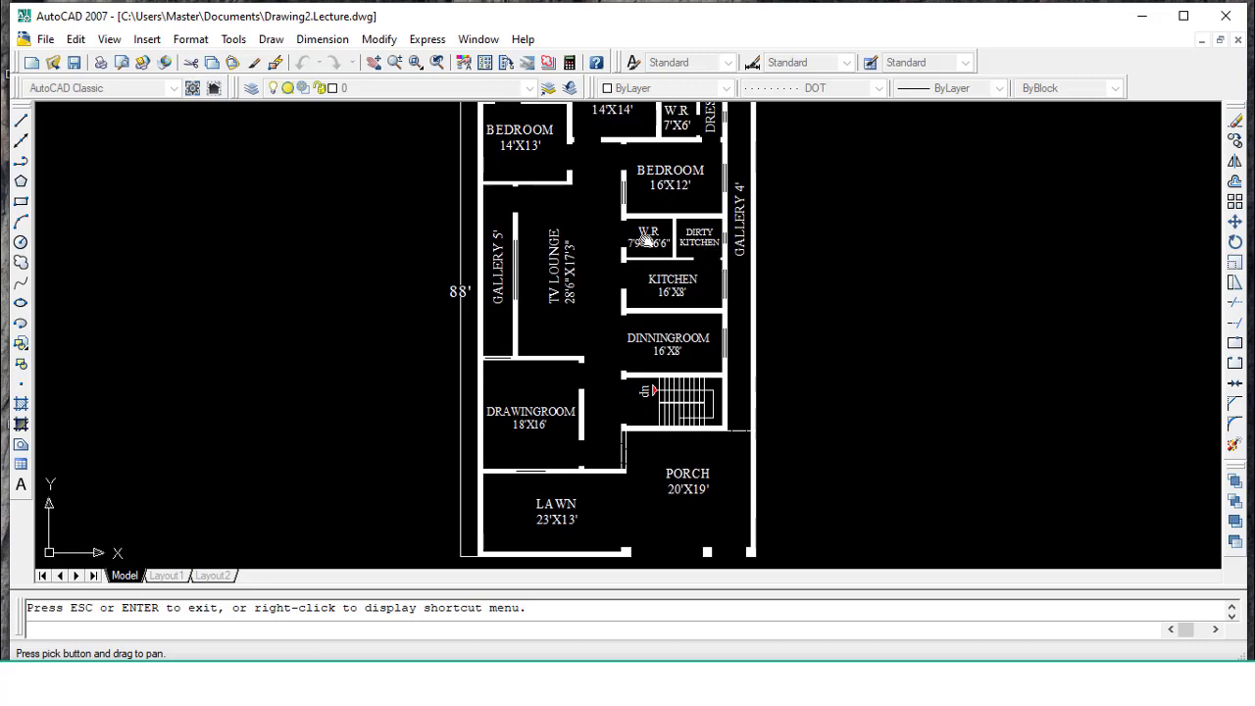
key(Escape)
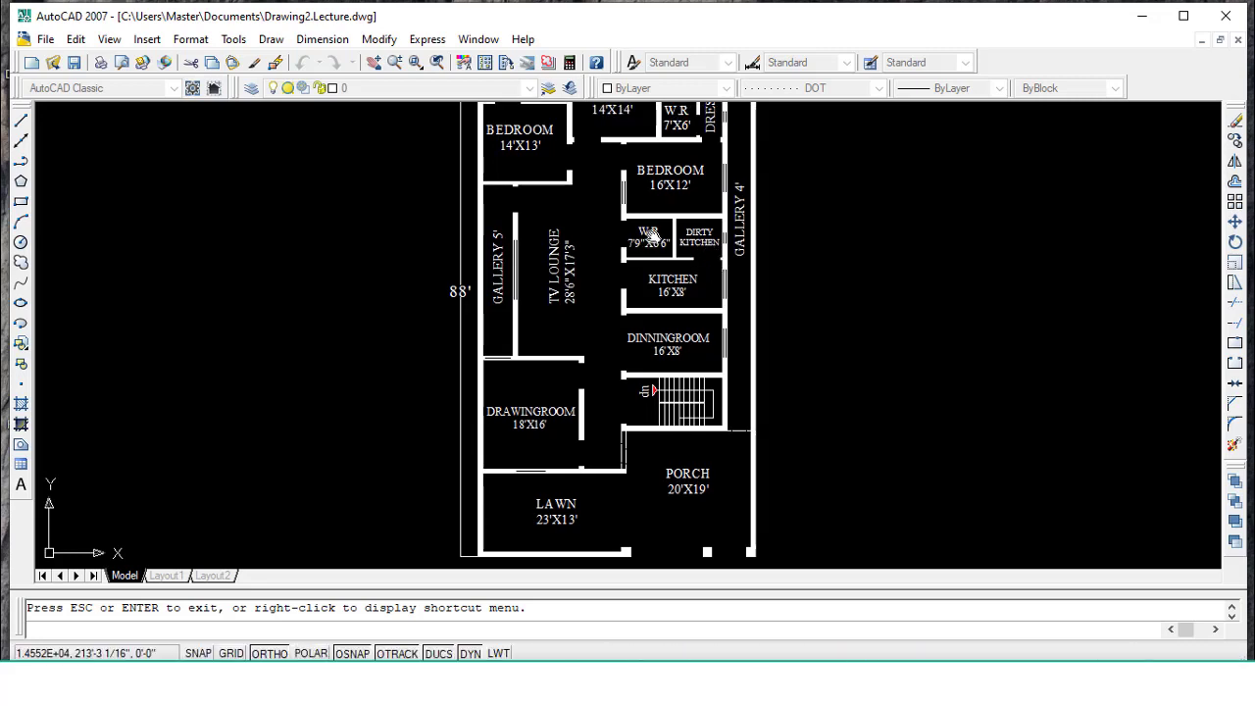
Change the W.R label beside the dirty kitchen to 'Store'
click(649, 237)
double_click(645, 235)
text(Store)
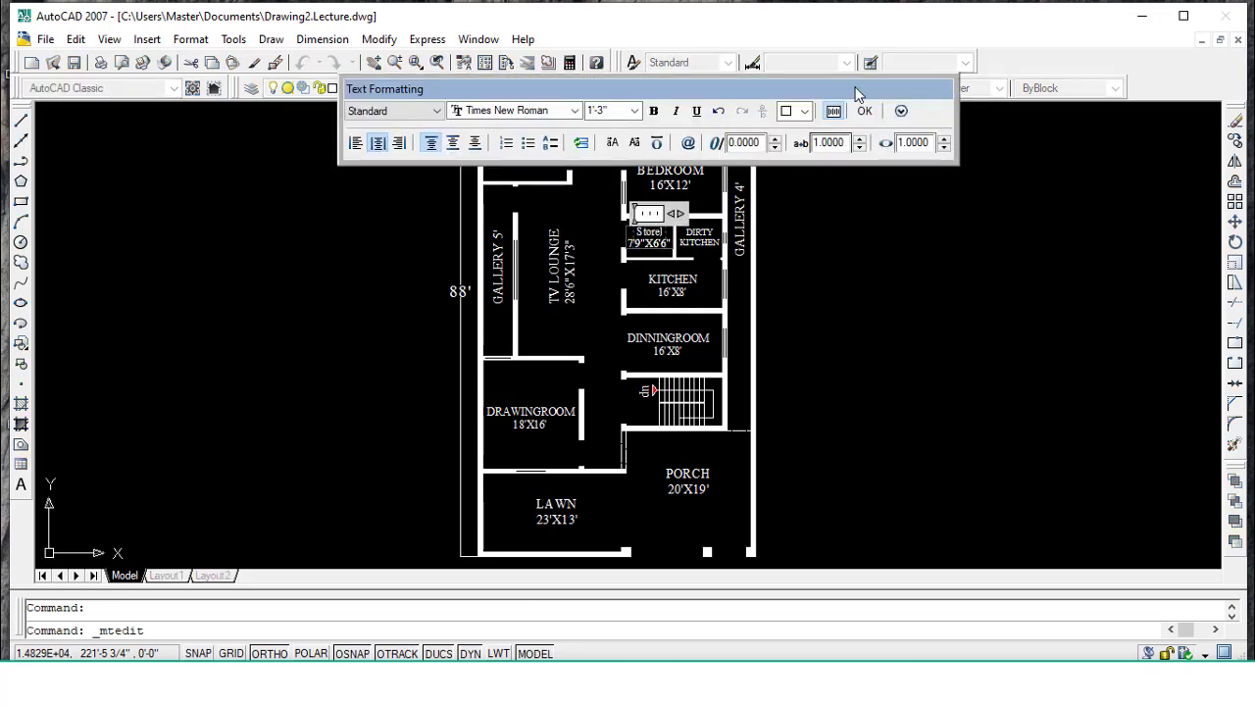
click(864, 110)
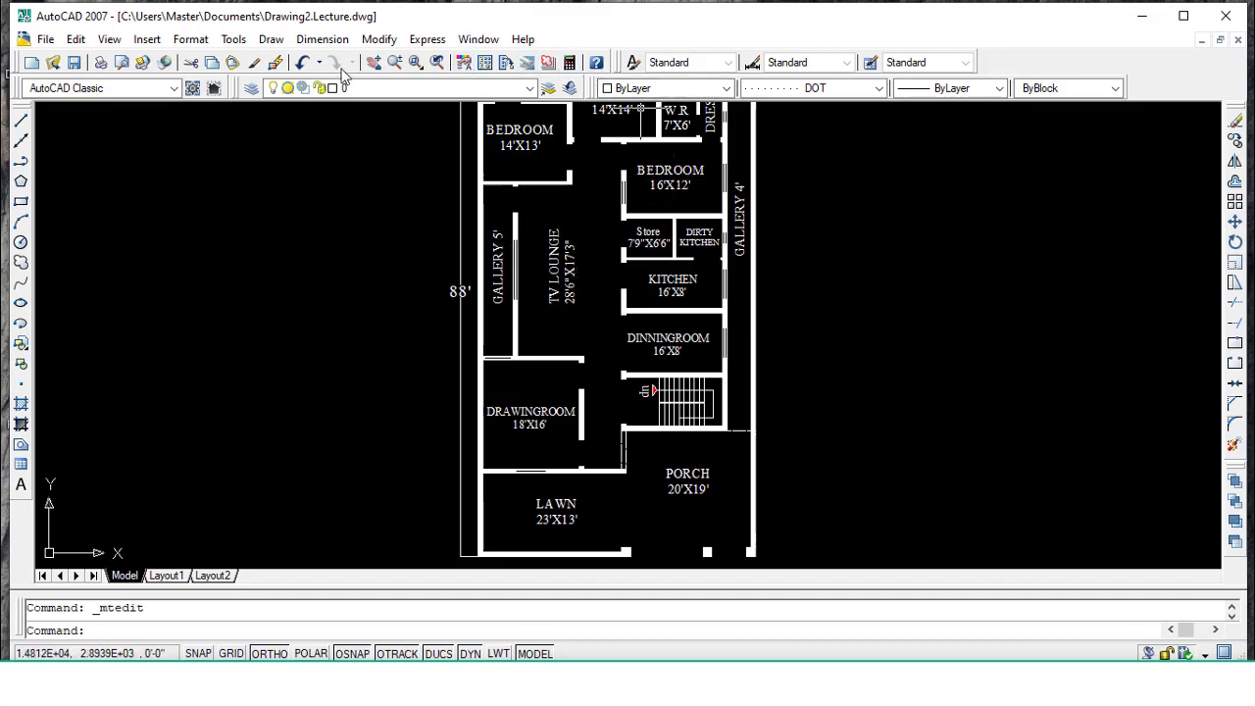
Pan down to show the top bedroom 14'X14', W.R 8'X7', DRES areas and 3' gallery
click(373, 62)
drag(538, 205, 554, 323)
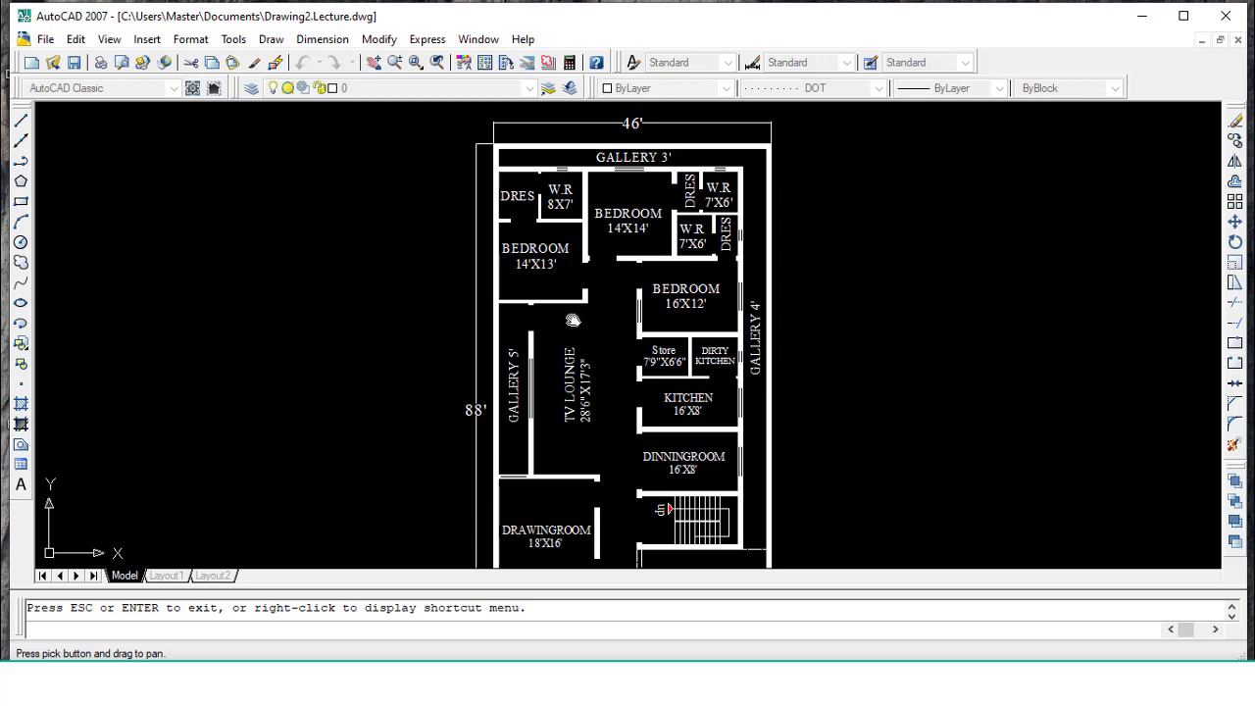
Pan around the plan to review the lawn, lower rooms and upper bedrooms
mouse_move(589, 353)
mouse_down()
mouse_move(564, 345)
mouse_move(557, 316)
mouse_up()
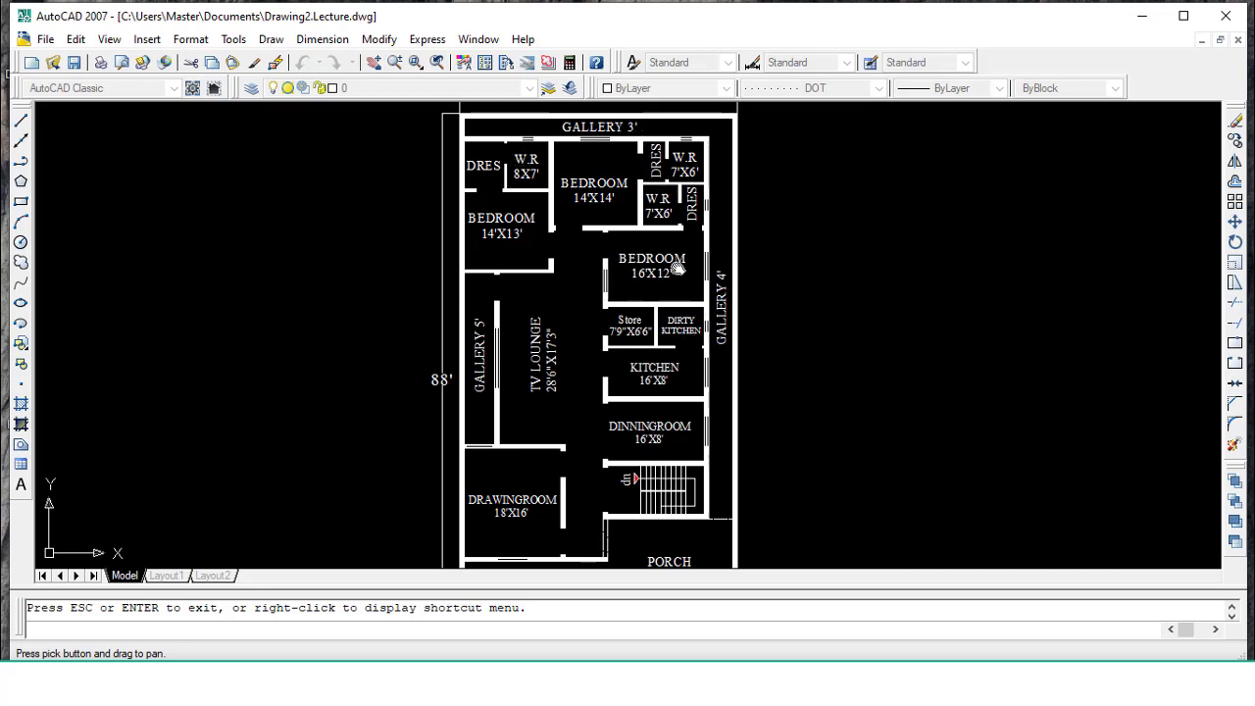
drag(573, 394, 570, 262)
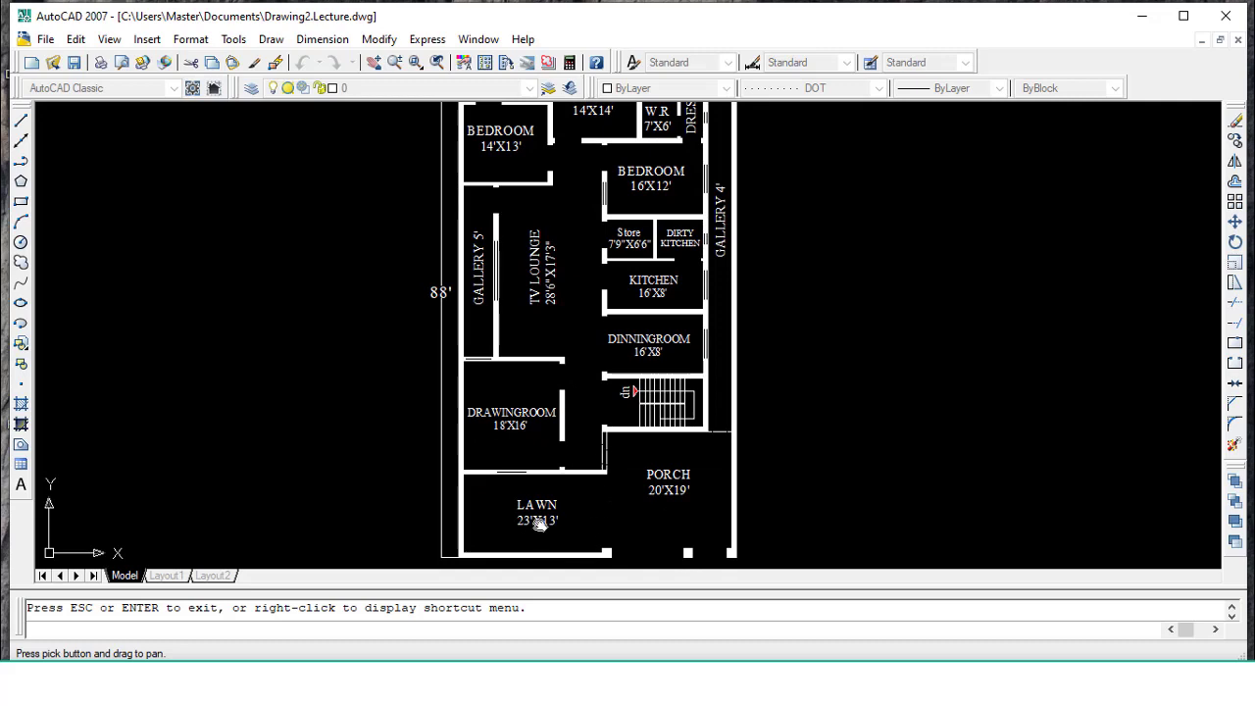
drag(661, 446, 661, 484)
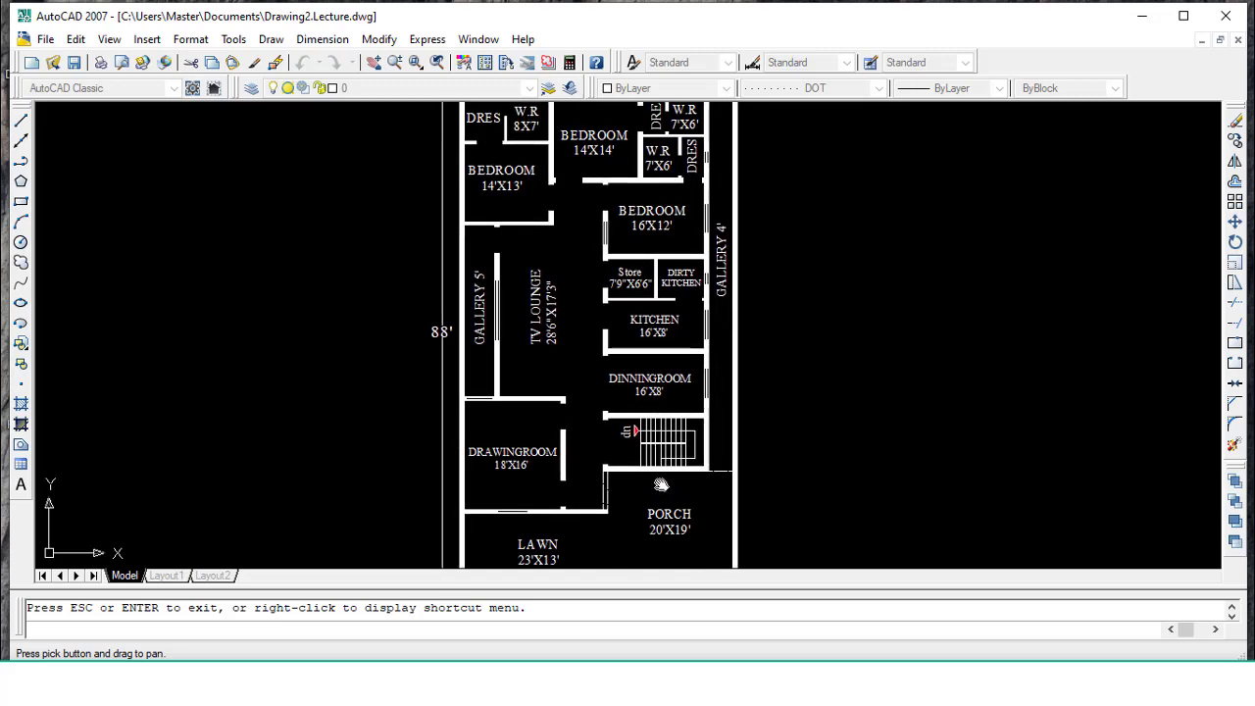
drag(564, 256, 569, 274)
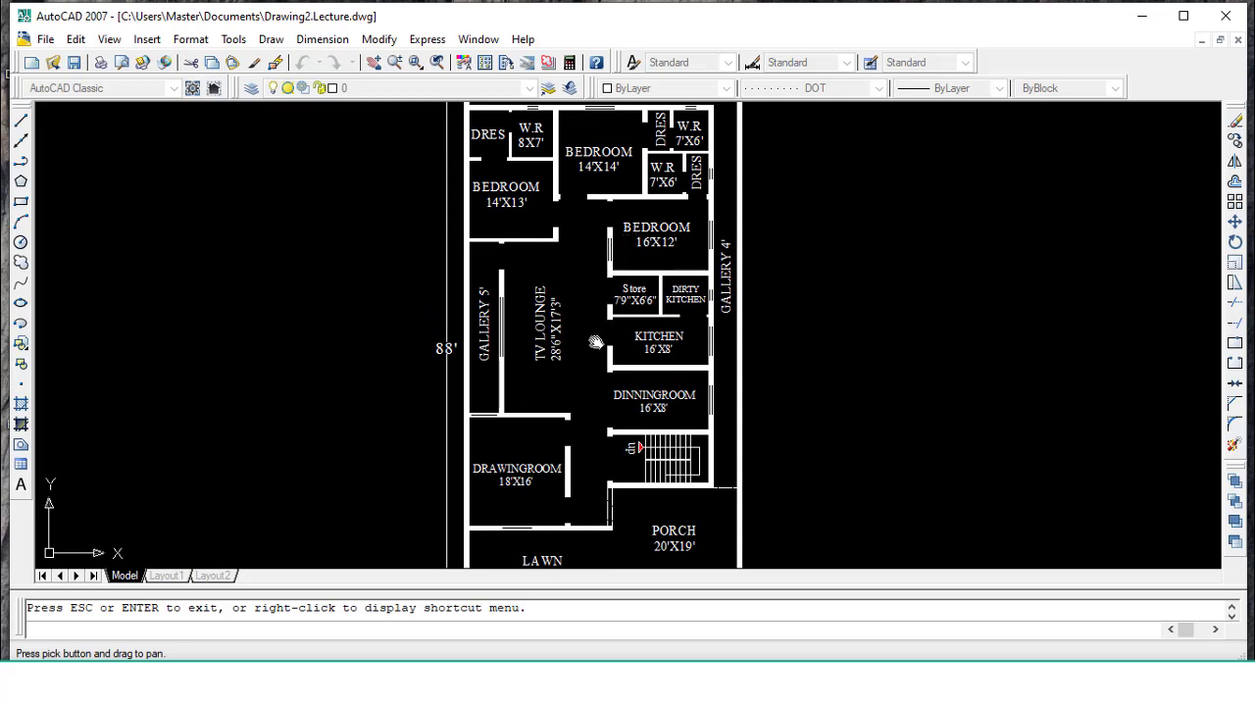
drag(602, 359, 601, 331)
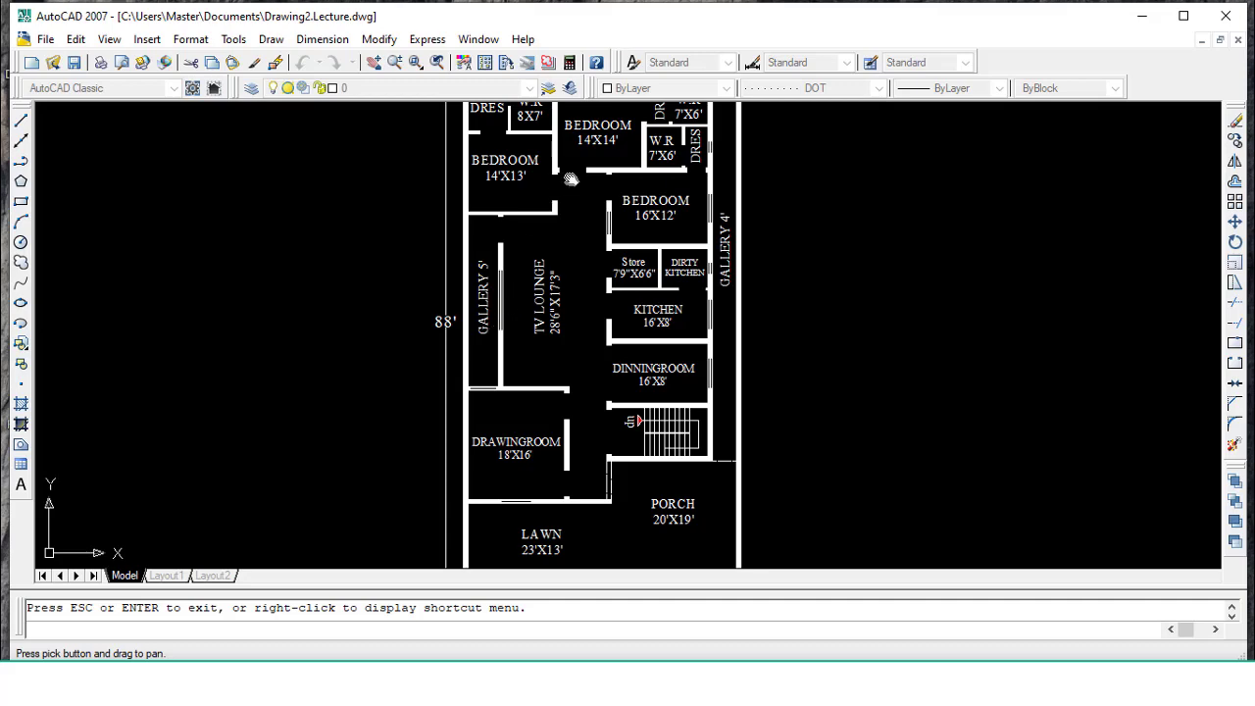
drag(571, 181, 580, 204)
drag(576, 286, 580, 234)
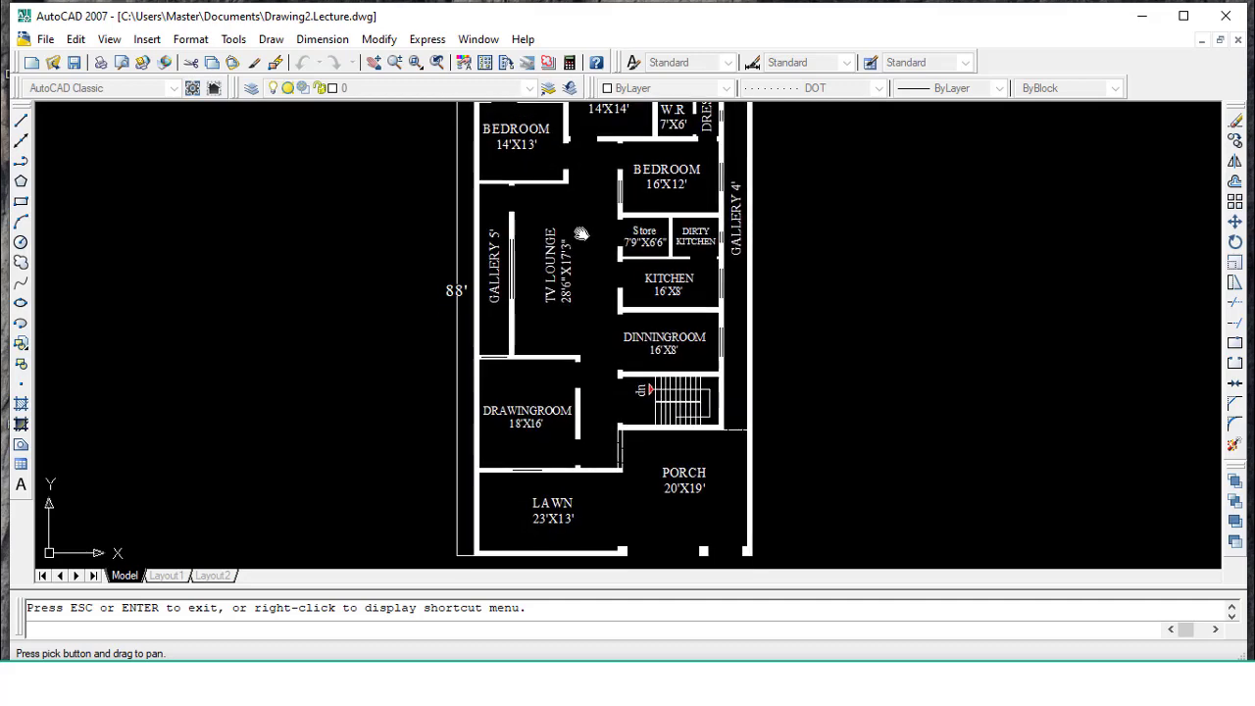
drag(583, 447, 583, 413)
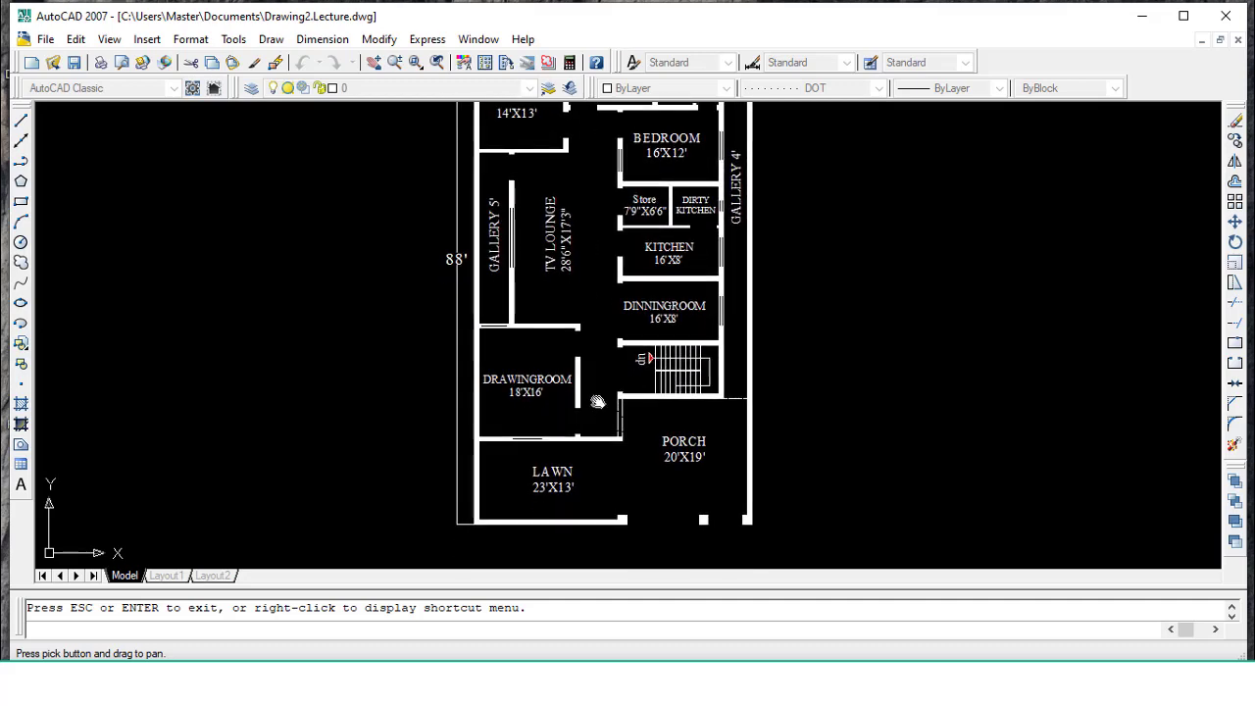
drag(706, 255, 680, 395)
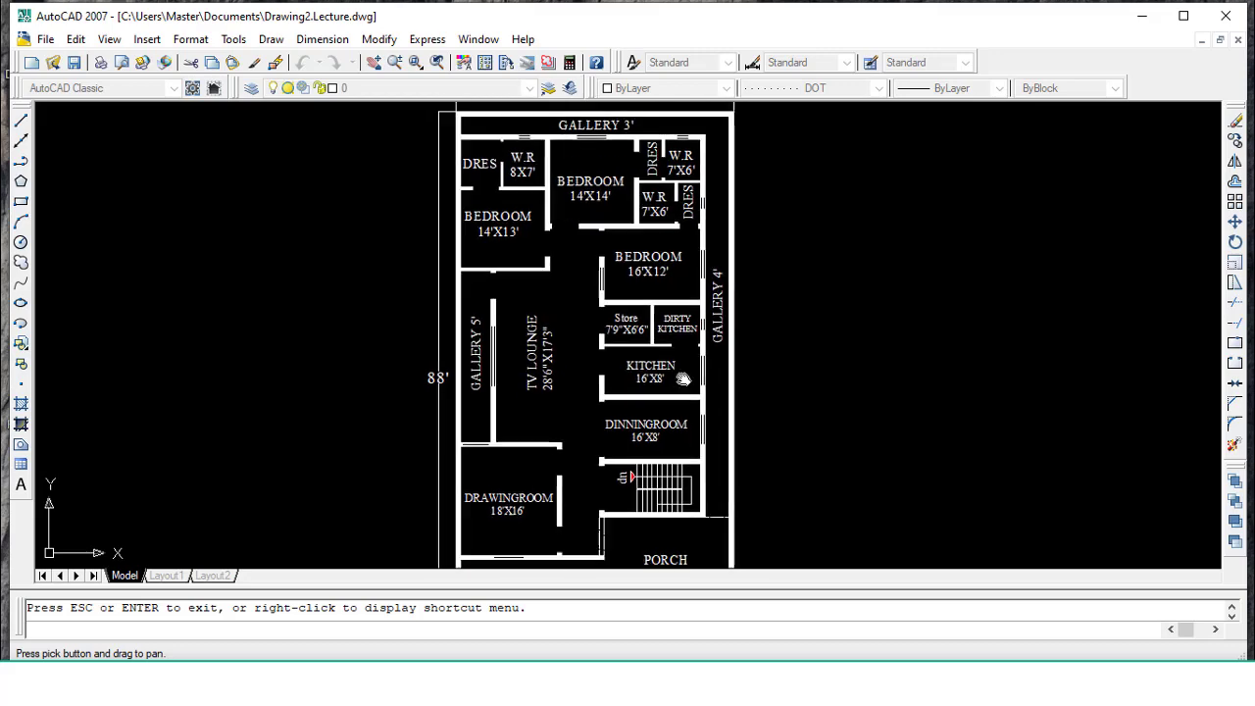
Zoom out to the full plan with the HOUSE PLAN 46'X88' and 15MRLA titles
drag(592, 175, 589, 266)
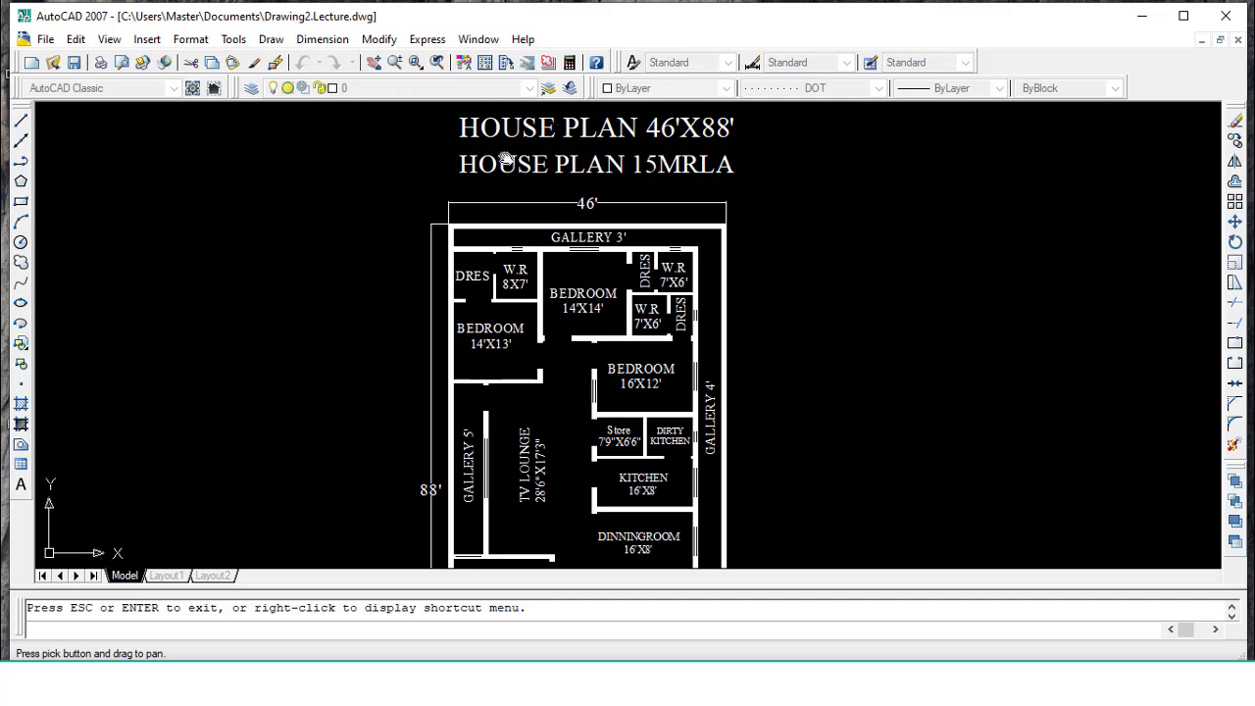
mouse_move(597, 341)
mouse_down()
mouse_move(605, 235)
mouse_move(607, 260)
mouse_up()
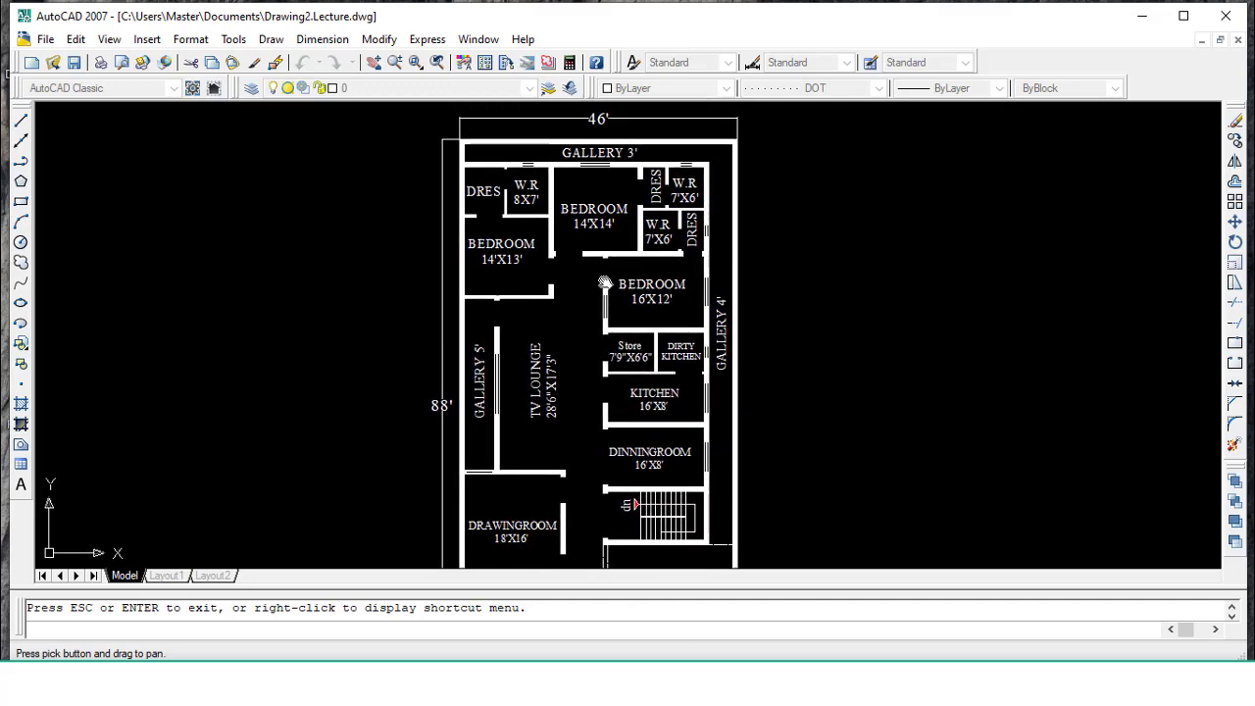
scroll(602, 285, down, 2)
mouse_move(586, 372)
mouse_down()
mouse_move(582, 344)
mouse_move(596, 366)
mouse_up()
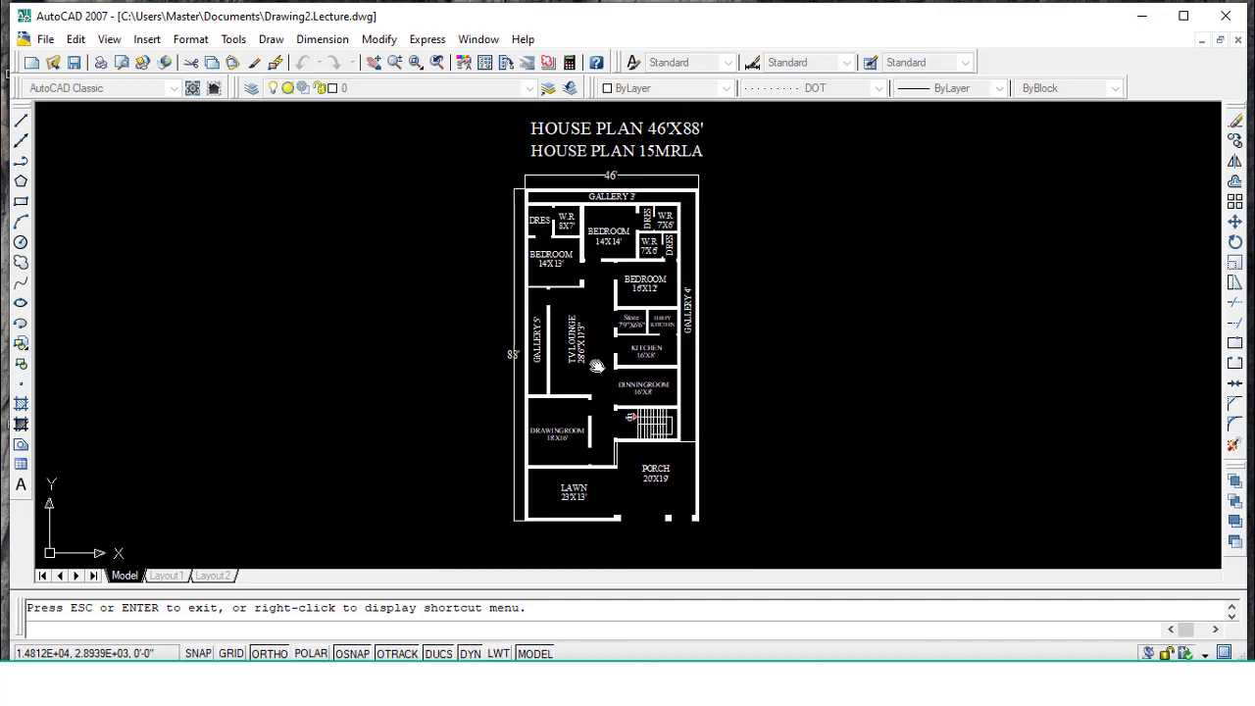